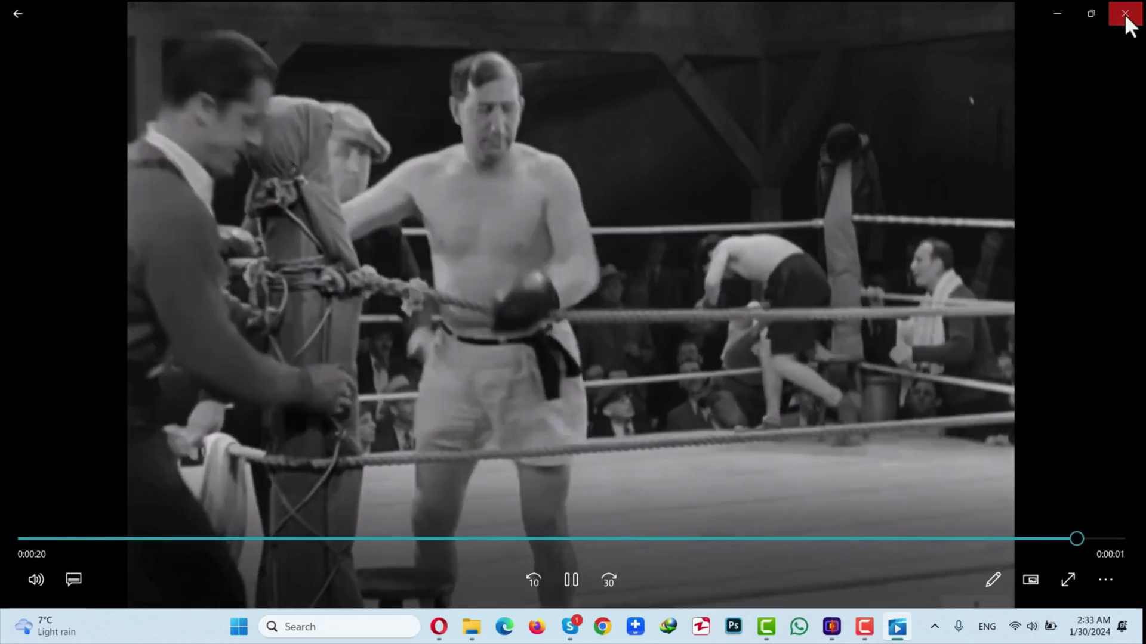
Step: Close the clip player, browse the HitPaw Video Enhancer product page in Opera, then minimize it
left_click(1124, 14)
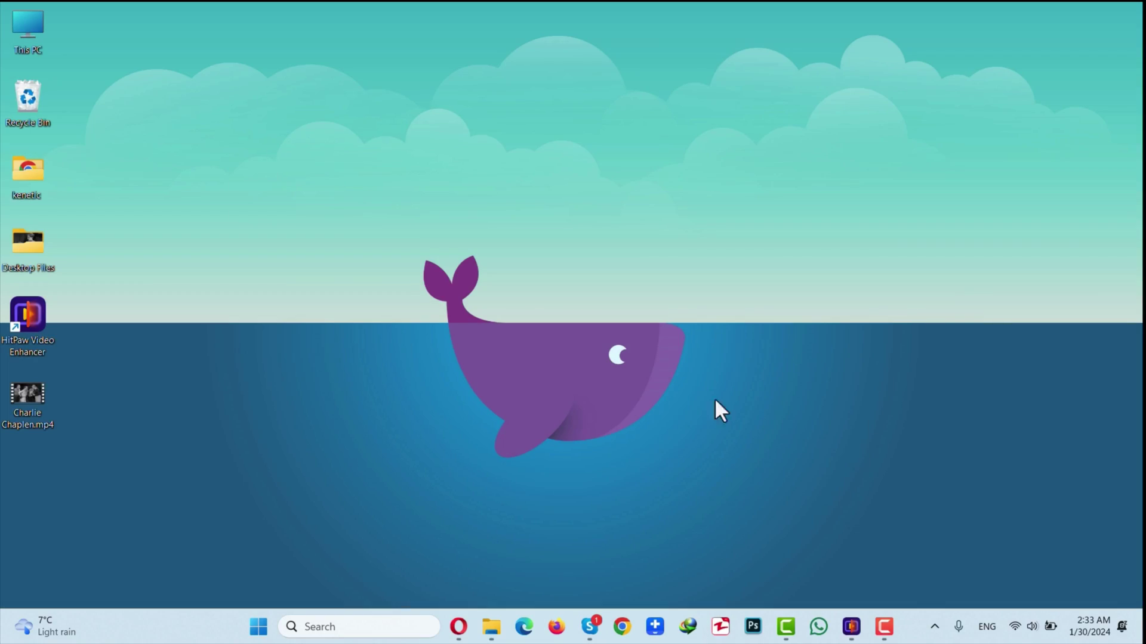
left_click(458, 626)
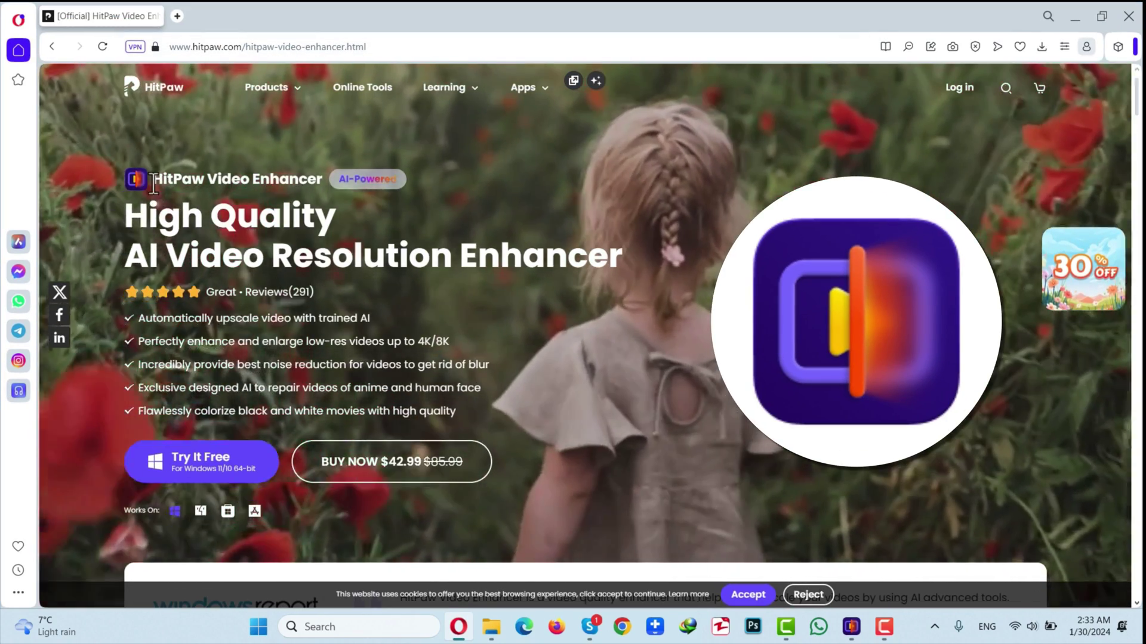
left_click_drag(153, 179, 321, 183)
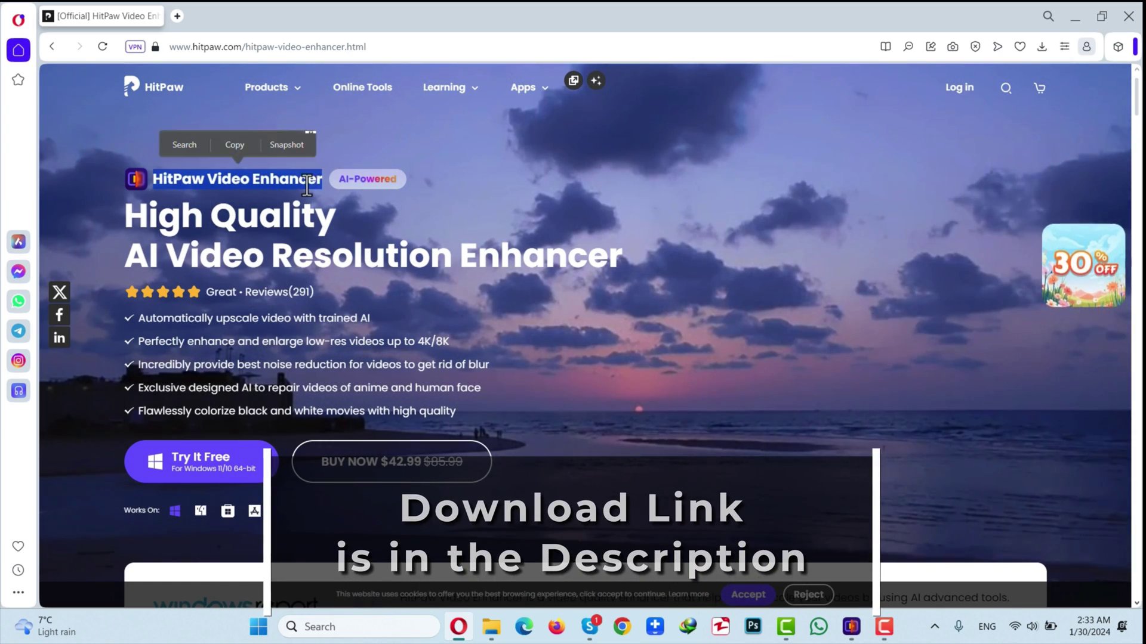
left_click(318, 291)
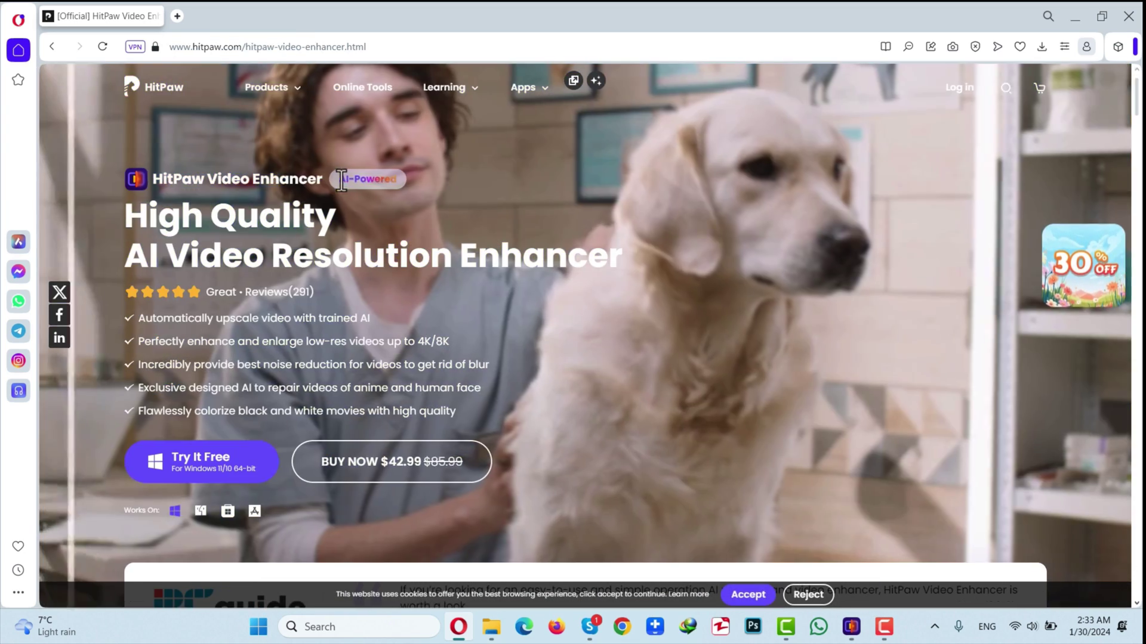
scroll(395, 185, "down", 2)
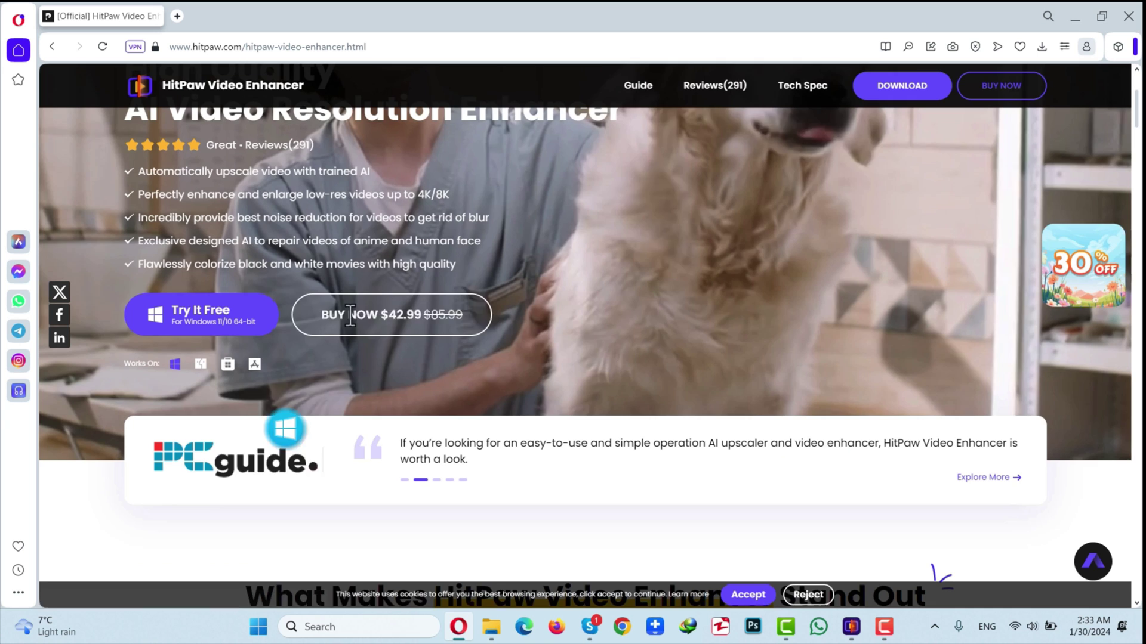
scroll(510, 335, "down", 2)
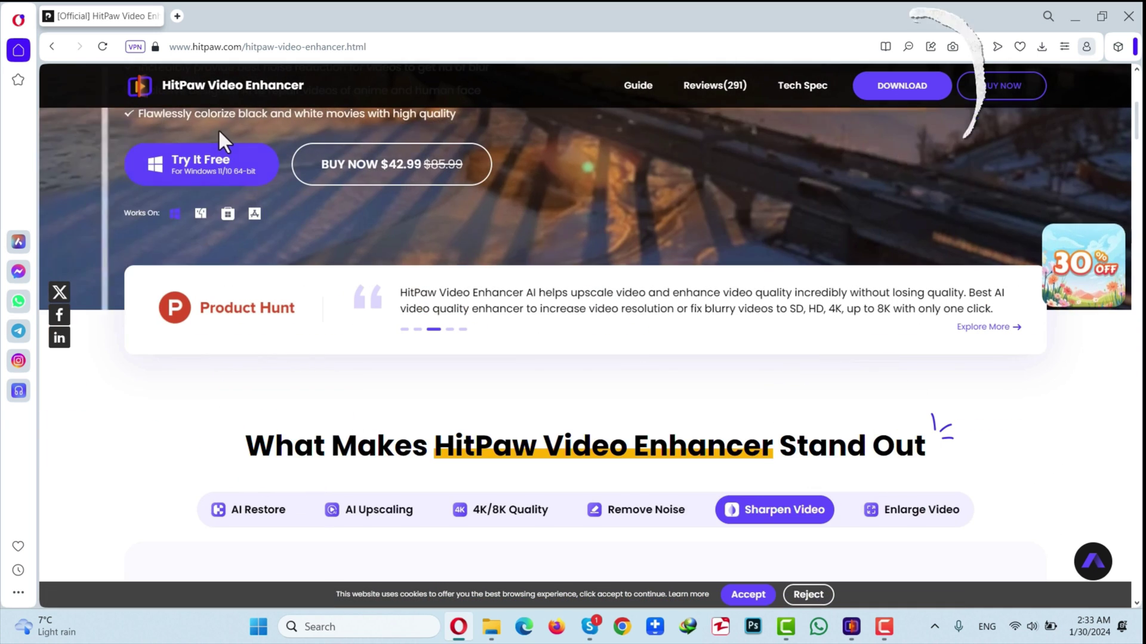
left_click(1075, 16)
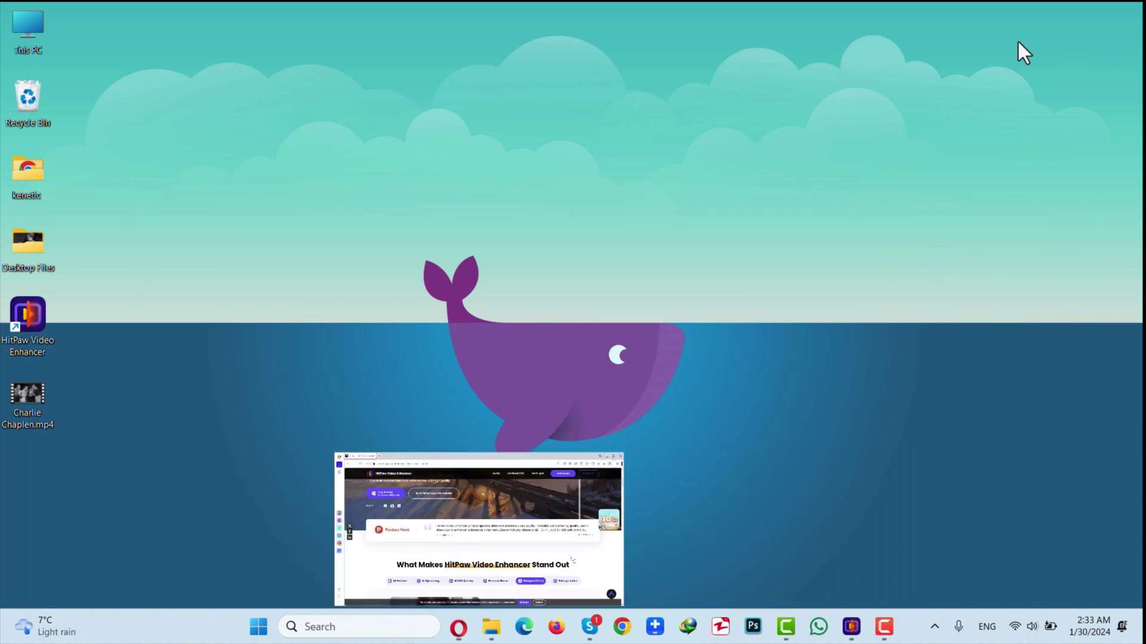
Step: Launch HitPaw Video Enhancer, glance at AI Background Removal and Video Repair, then return to Video Enhancer
left_click(848, 627)
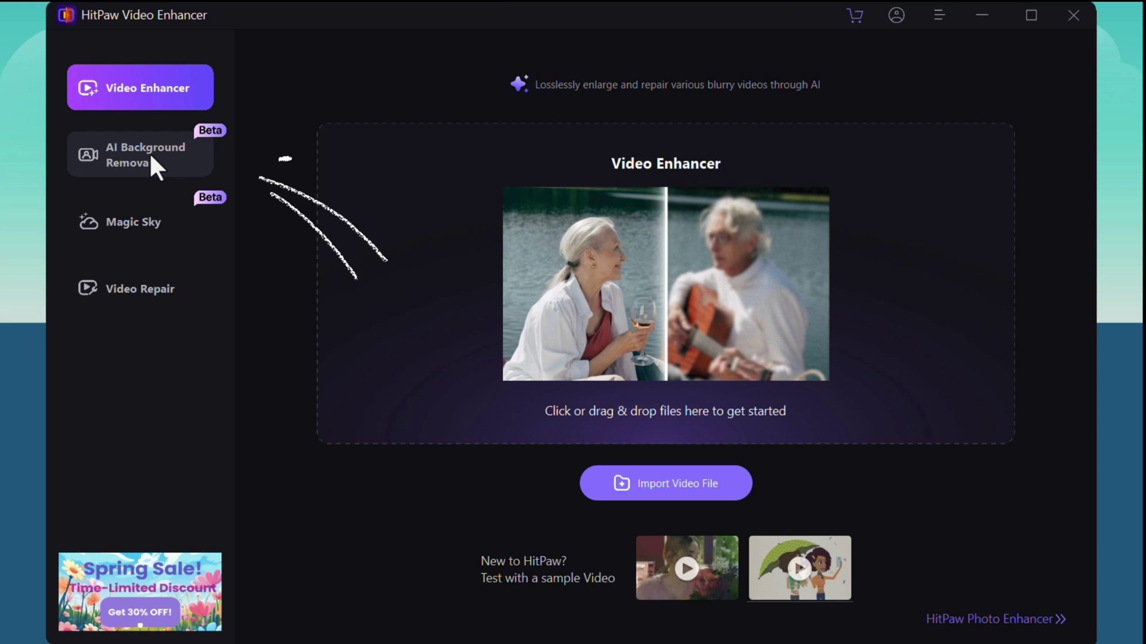
left_click(150, 151)
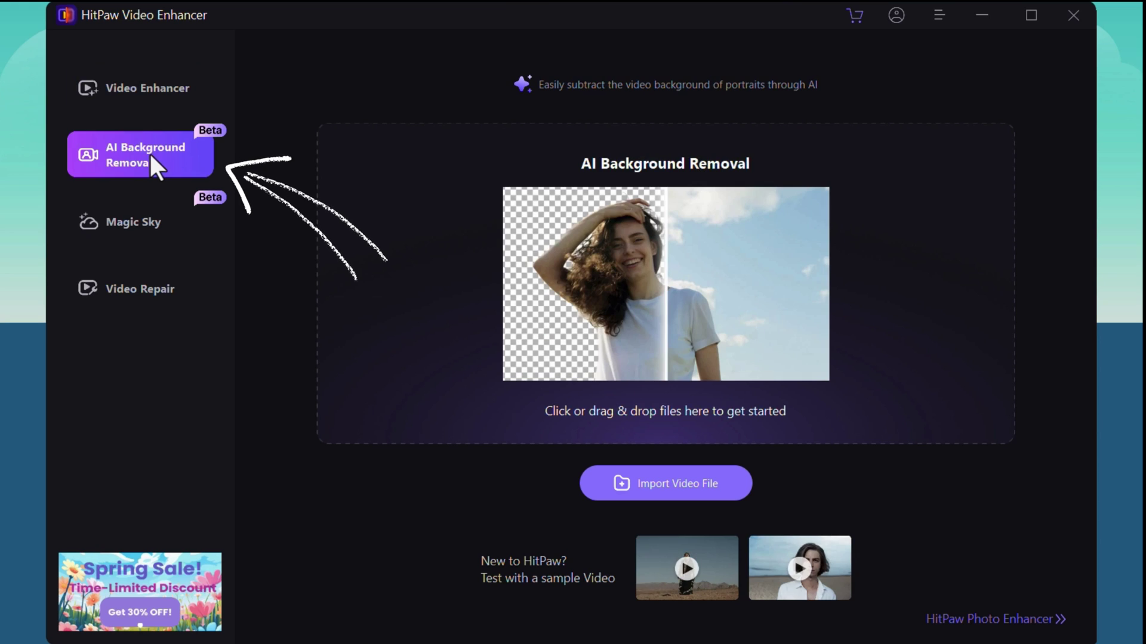
left_click(135, 291)
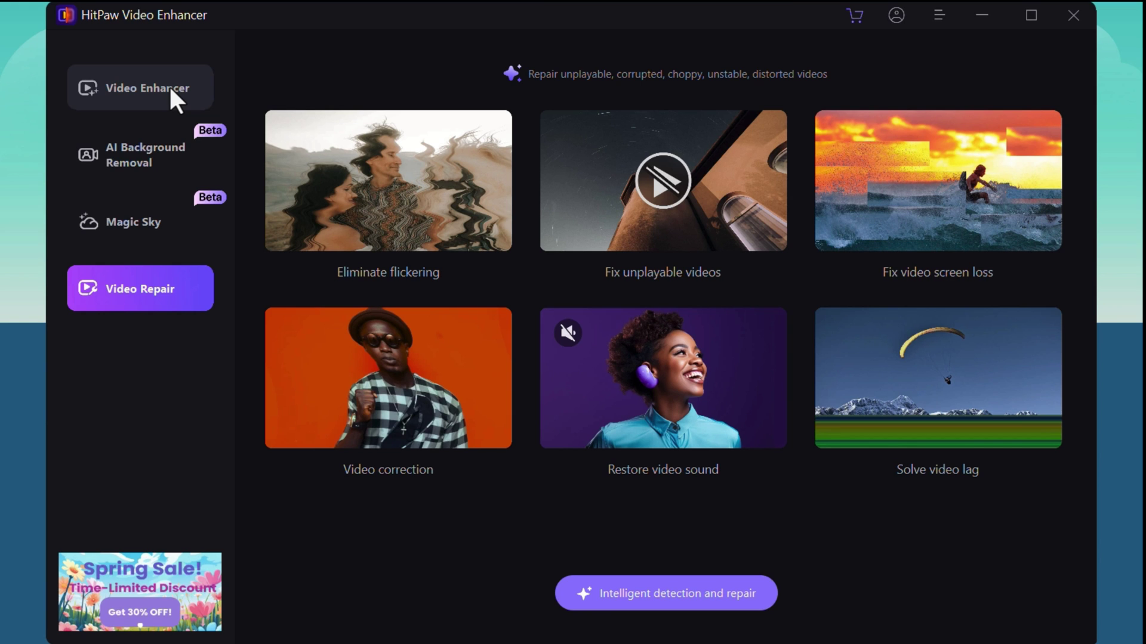
left_click(169, 86)
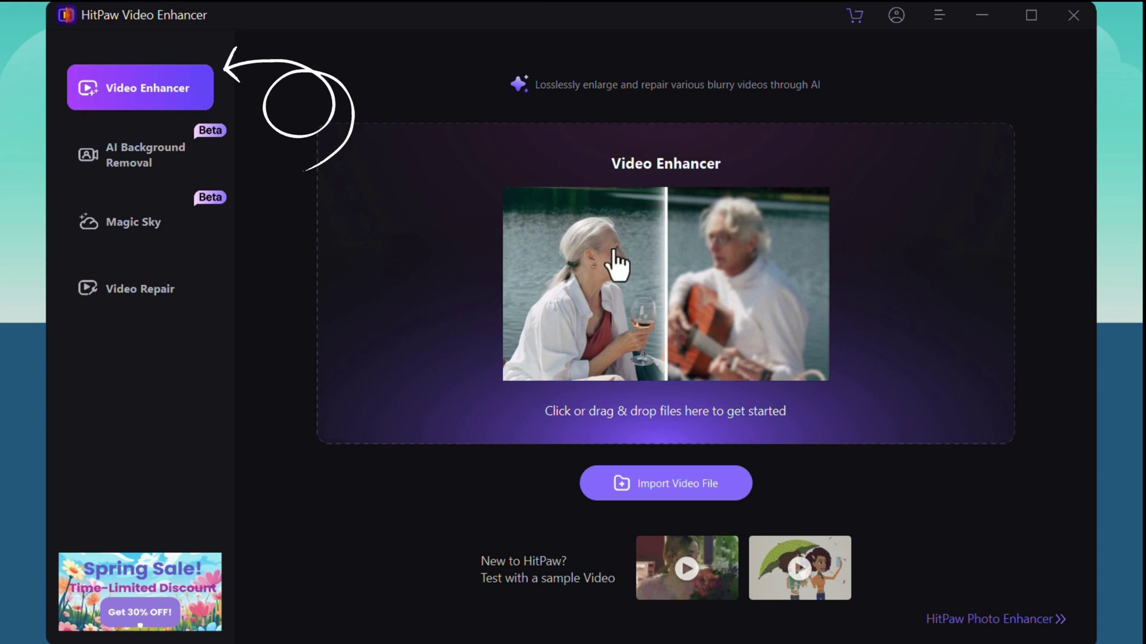
Step: Import the video file Charlie Chaplen.mp4 into the enhancer
left_click(678, 485)
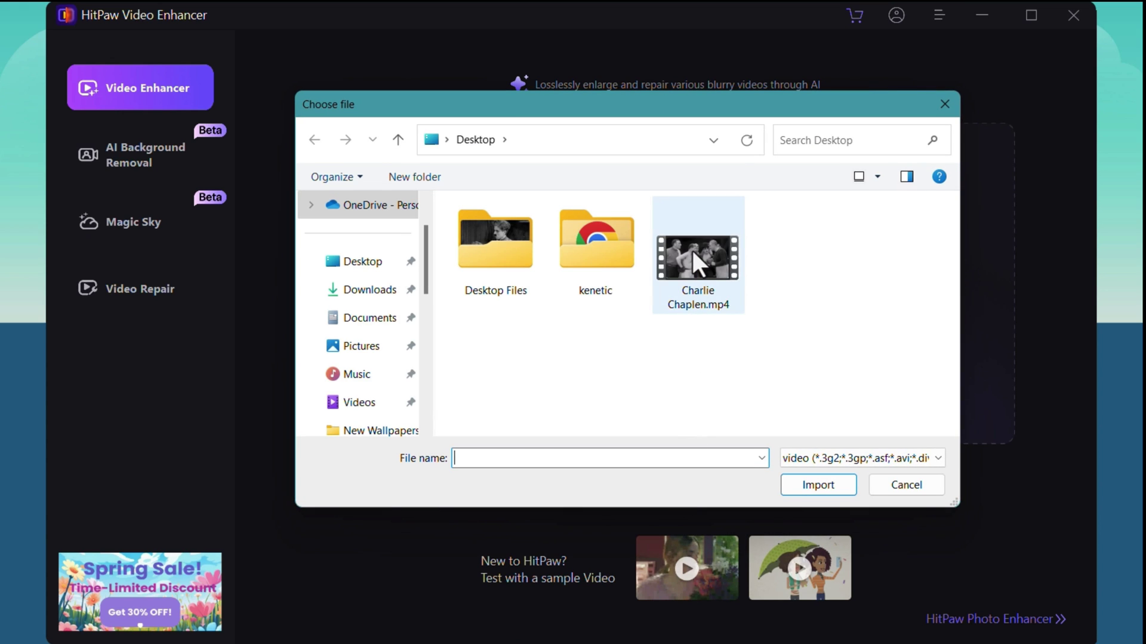
left_click(692, 251)
left_click(819, 485)
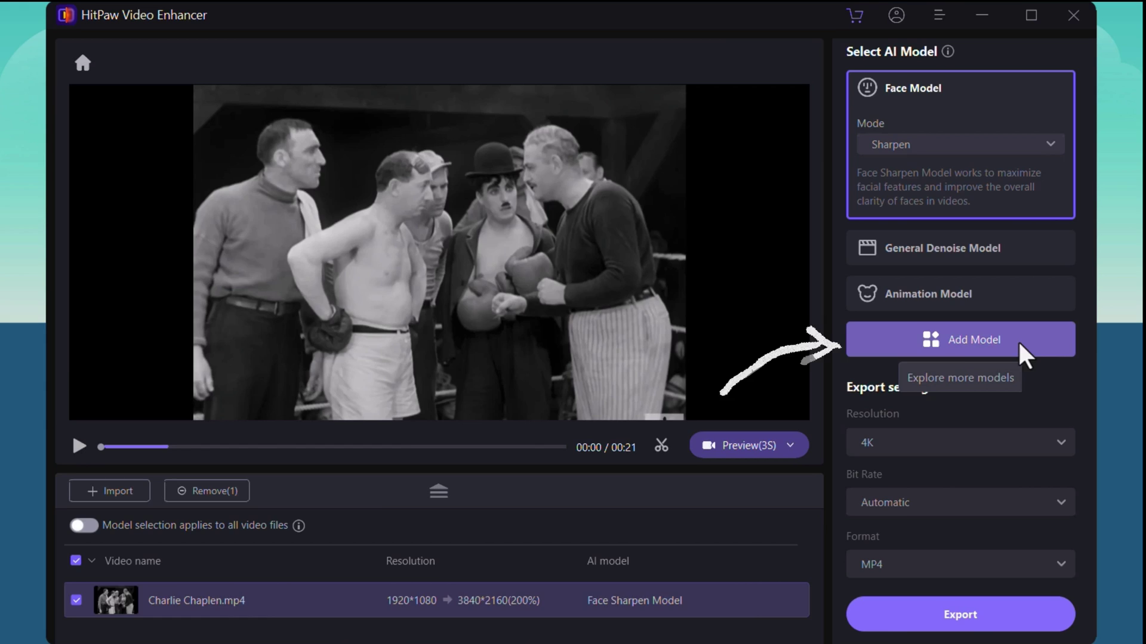
Step: Download the Colorize Model and assign it to the clip at 100% resolution
left_click(1018, 339)
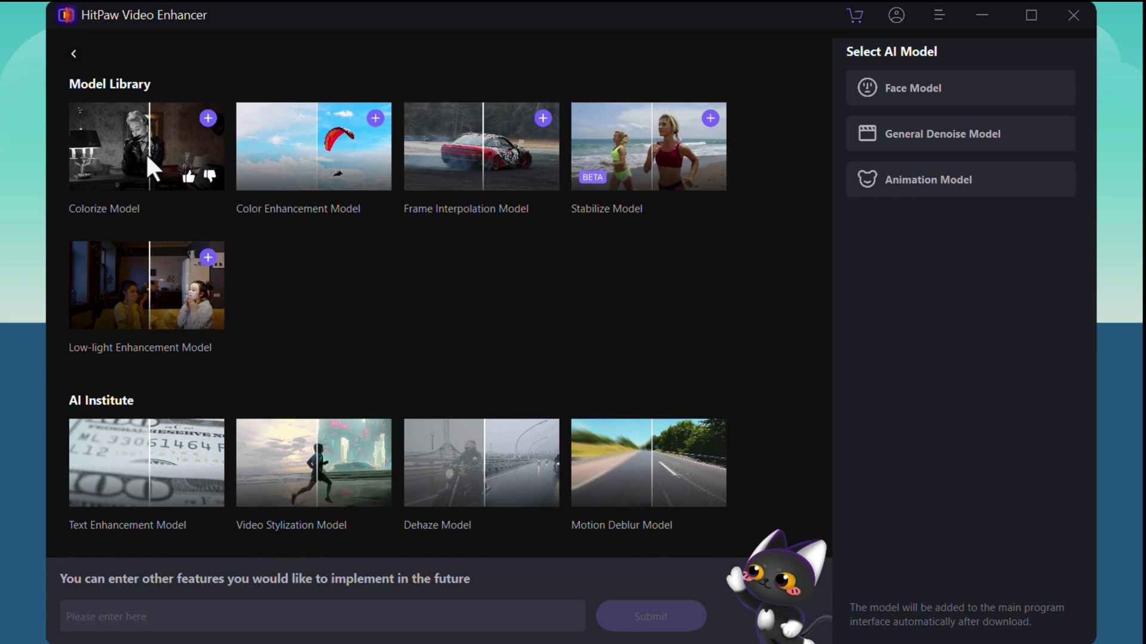
left_click(208, 118)
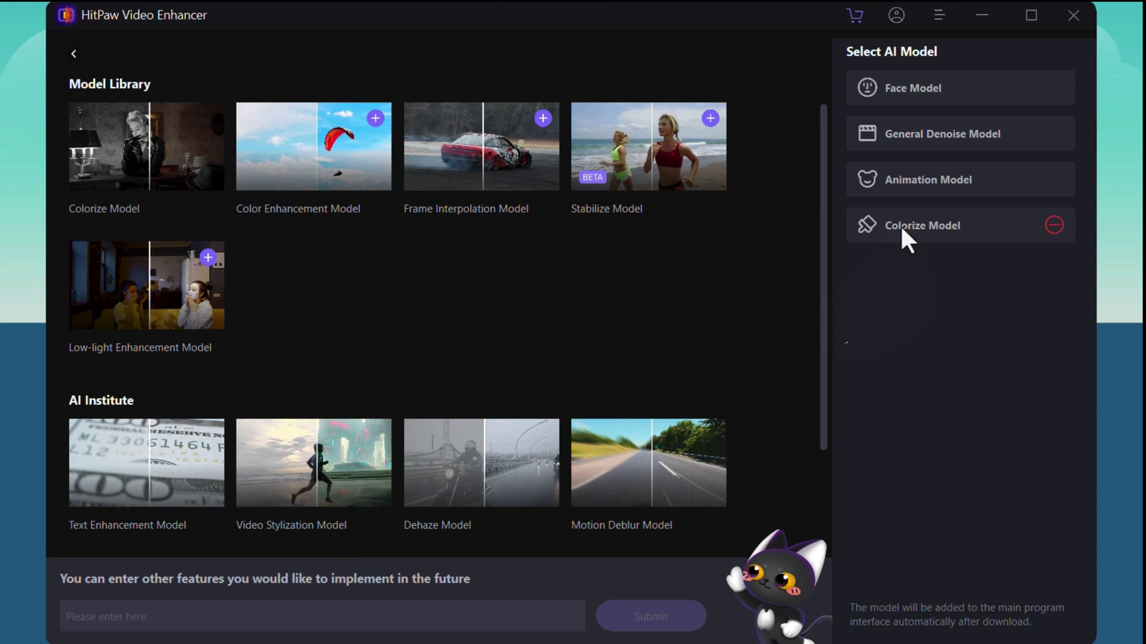
left_click(74, 54)
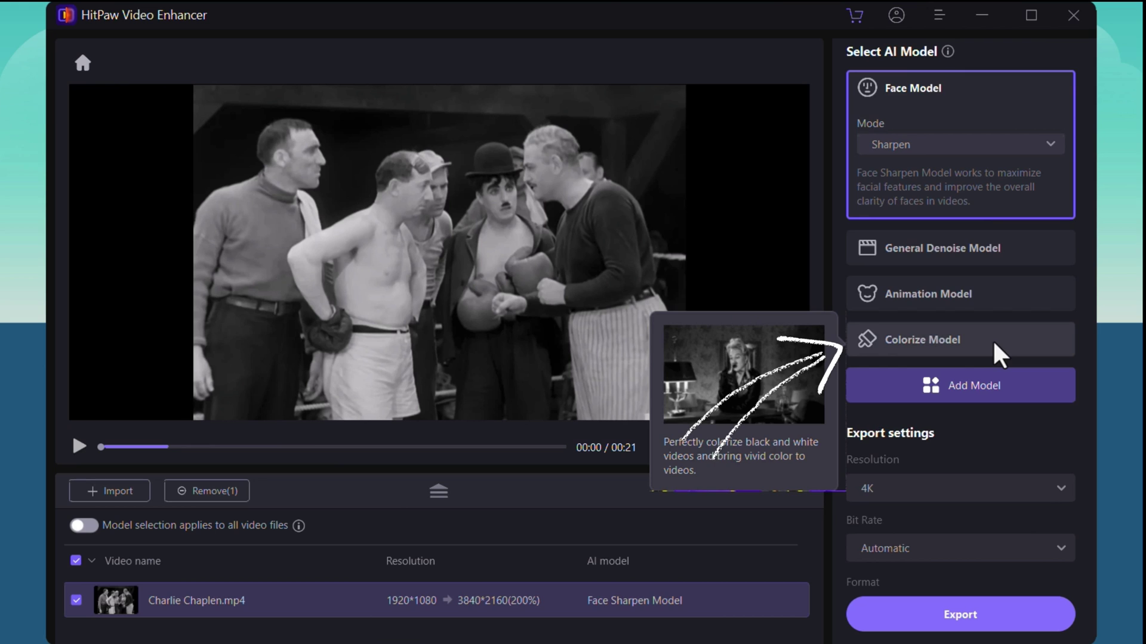
left_click(978, 349)
left_click(939, 370)
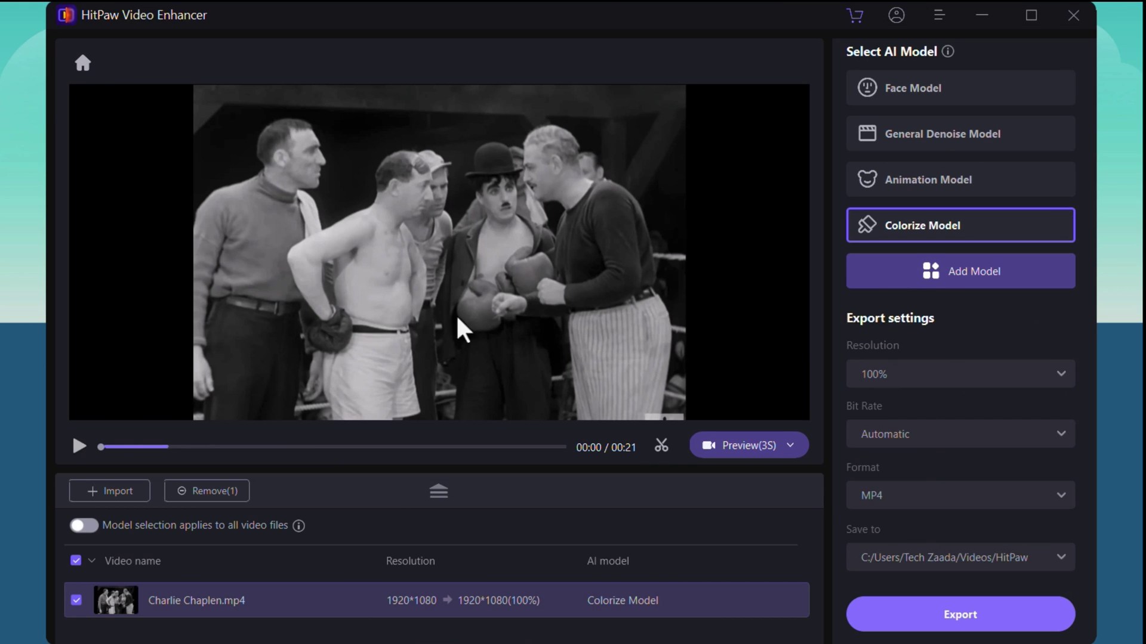
Step: Compare the 3-second original vs. colorized preview, then export the 1920×1080 MP4 until Completed
left_click(737, 446)
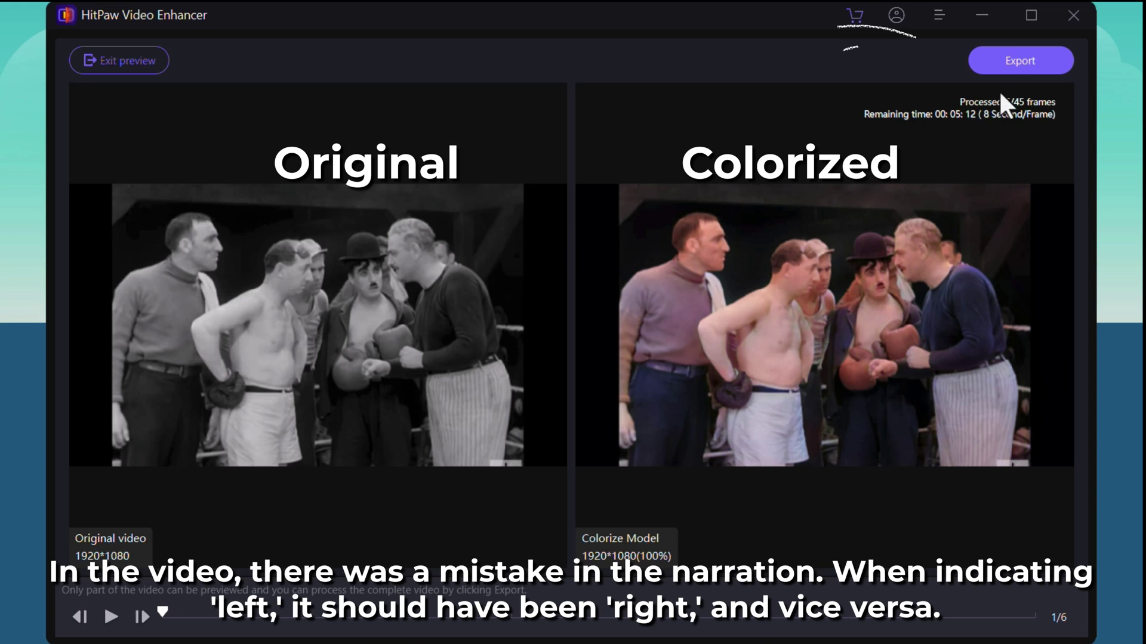
left_click(1016, 58)
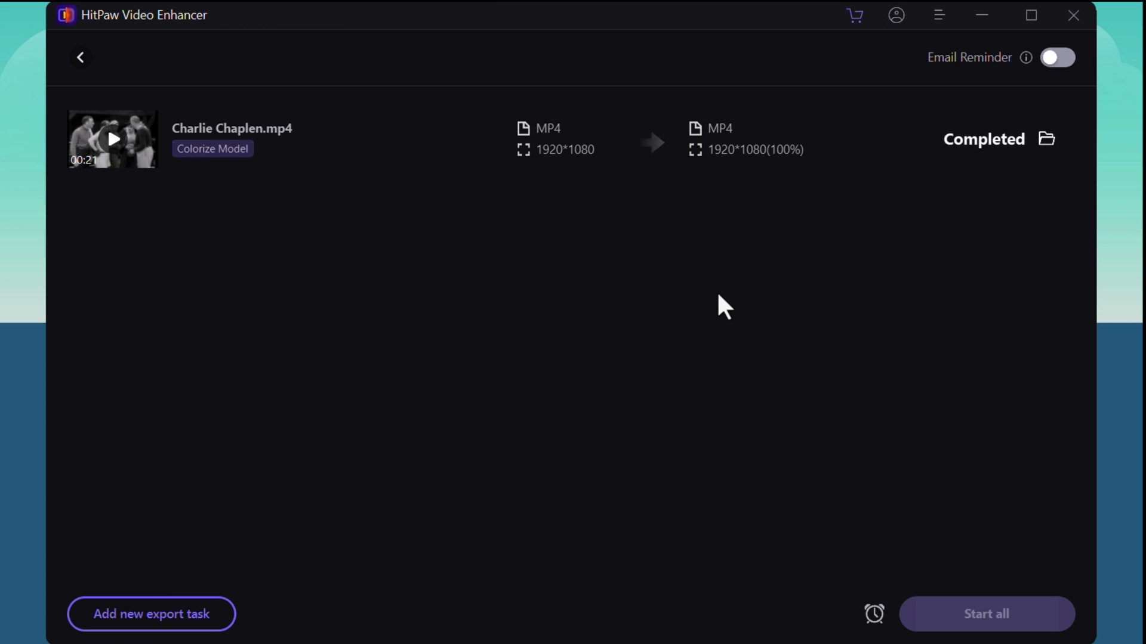
Step: Open the HitPaw output folder and play Charlie Chaplen_2_023647.mp4 in Windows Media Player
left_click(1047, 141)
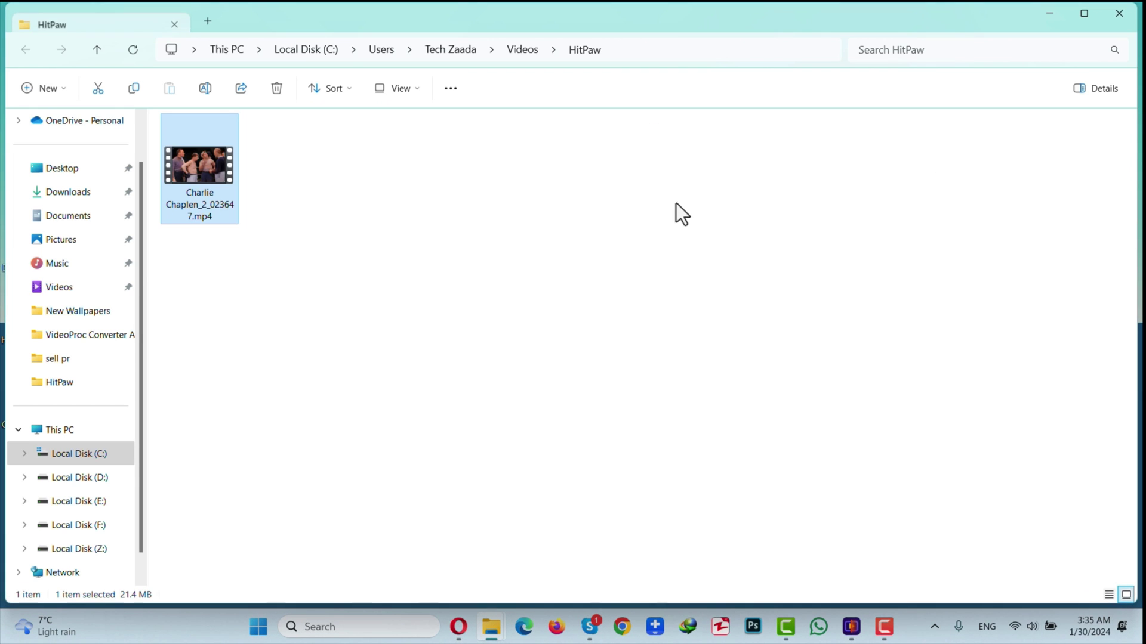
double_click(197, 157)
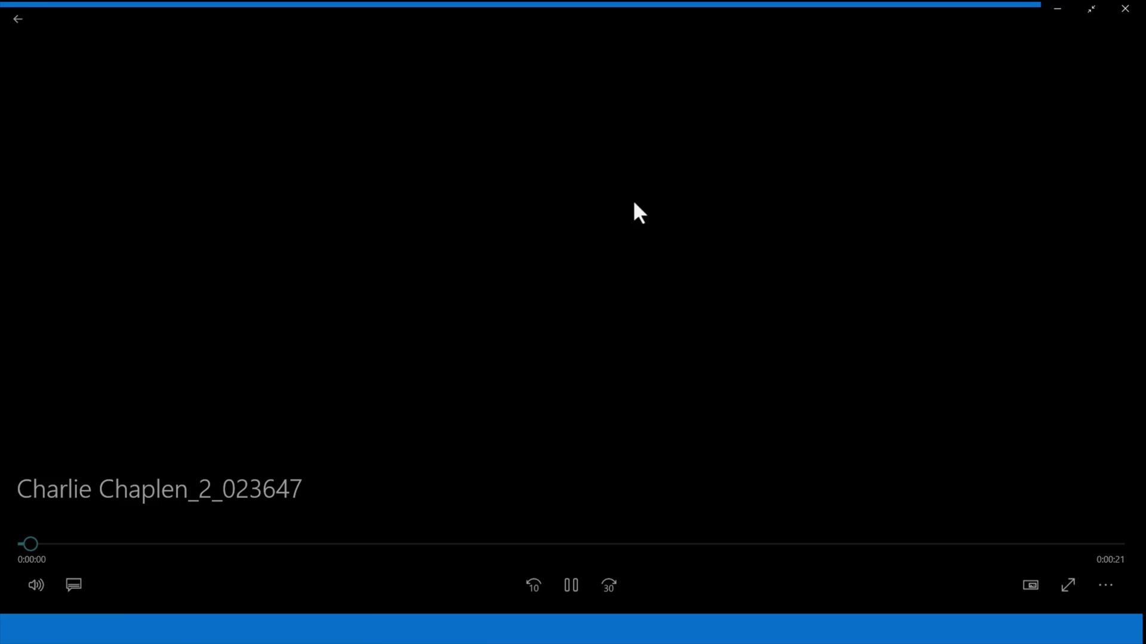